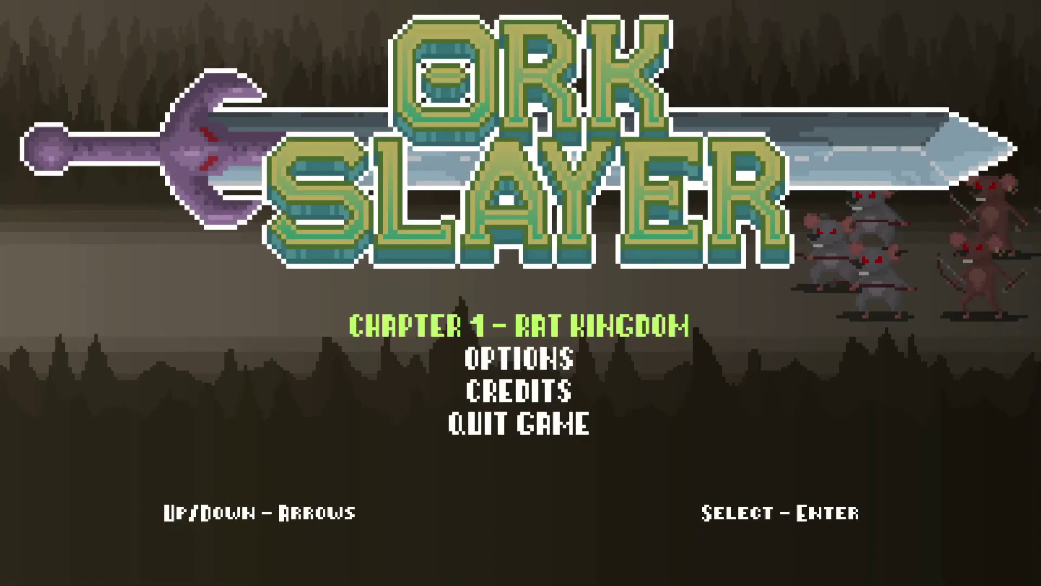
Step: Slide from the main menu's OPTIONS entry to the Options screen
key(Return)
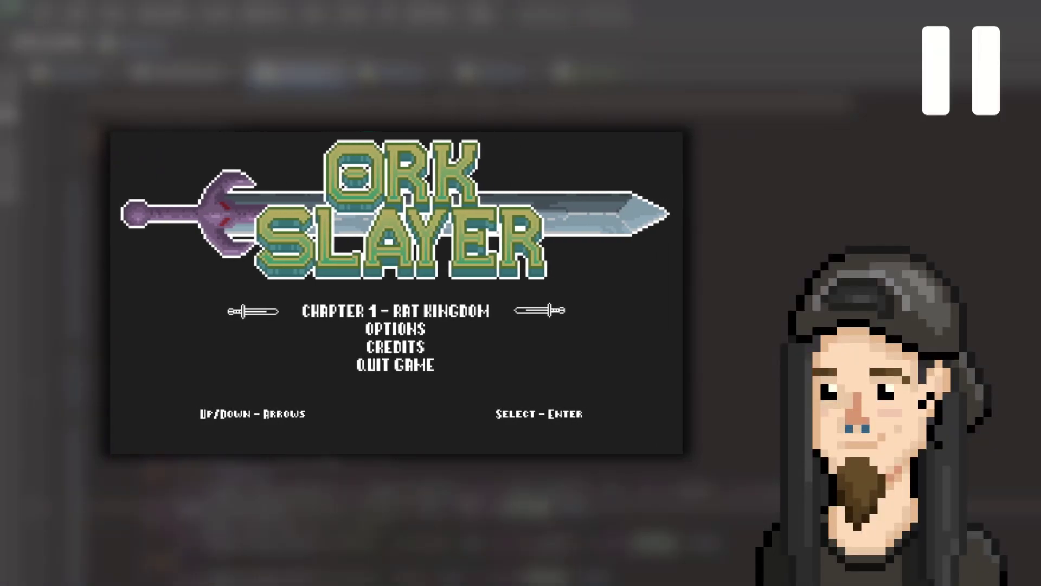
Step: Open the OPTIONS submenu in the running early menu build
key(Return)
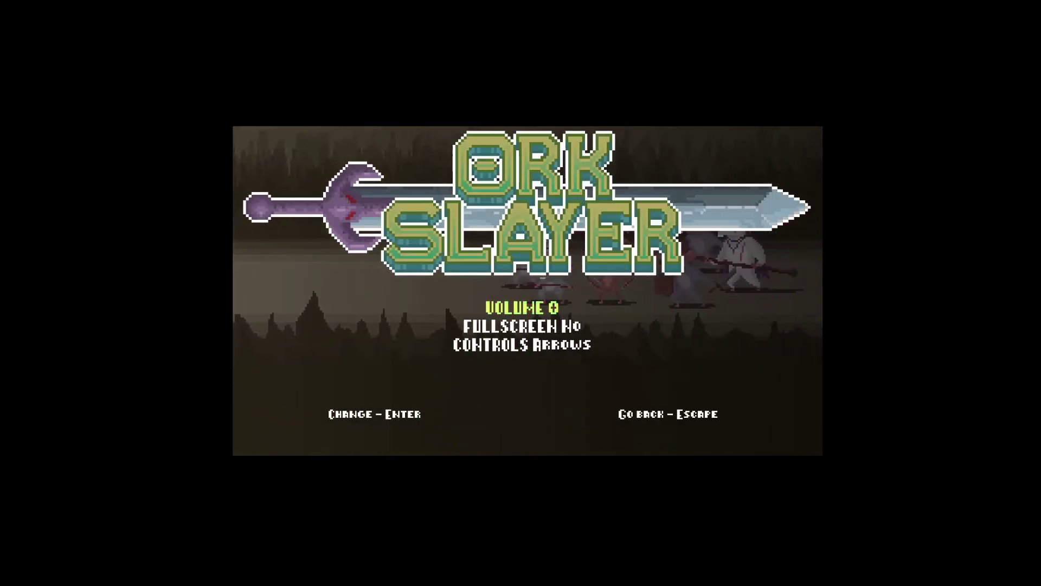
Step: Leave Options back to the main menu and move the selection down to CREDITS
key(Escape)
key(Down)
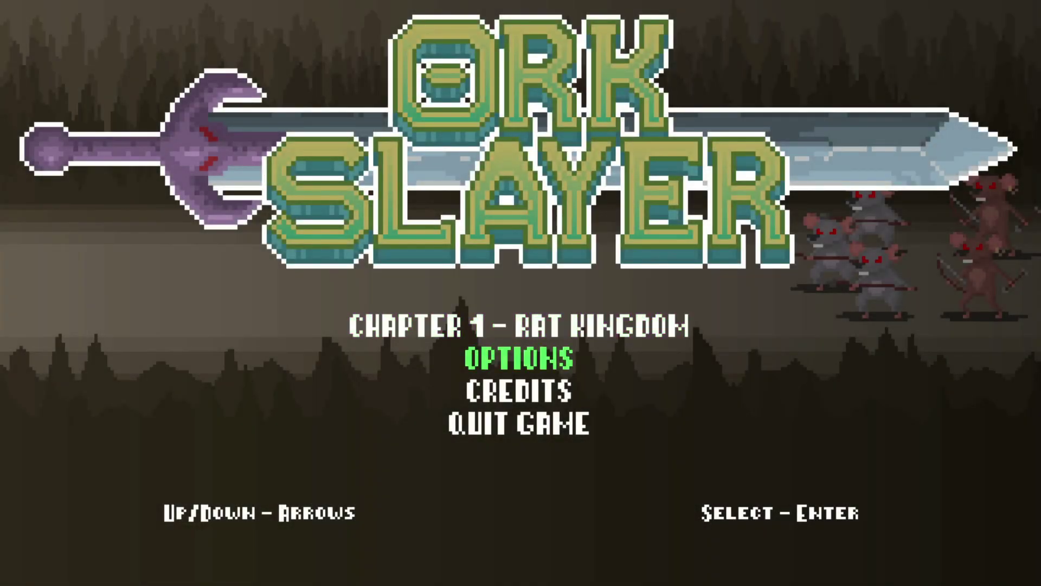
key(Return)
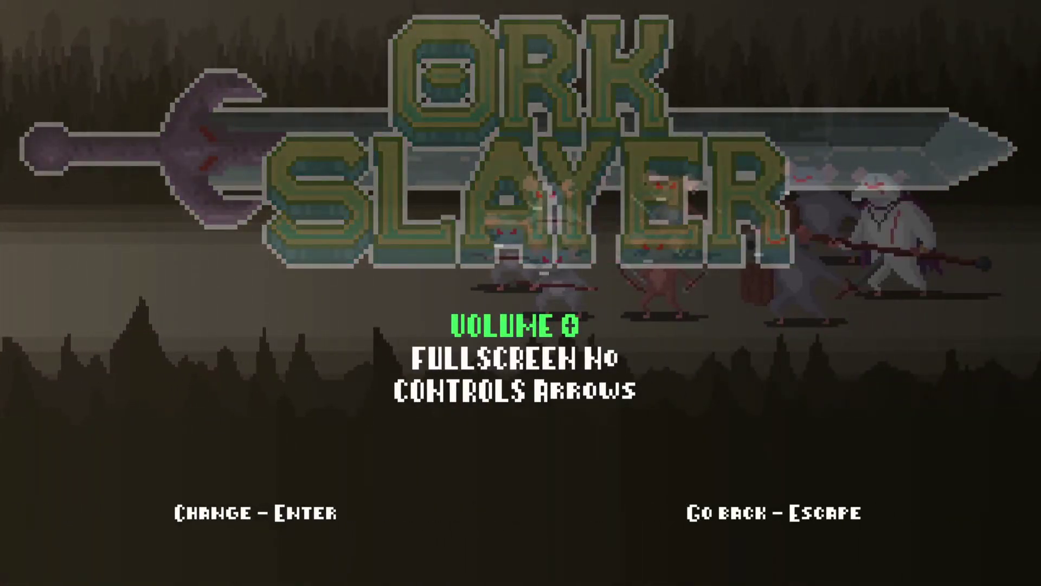
key(Escape)
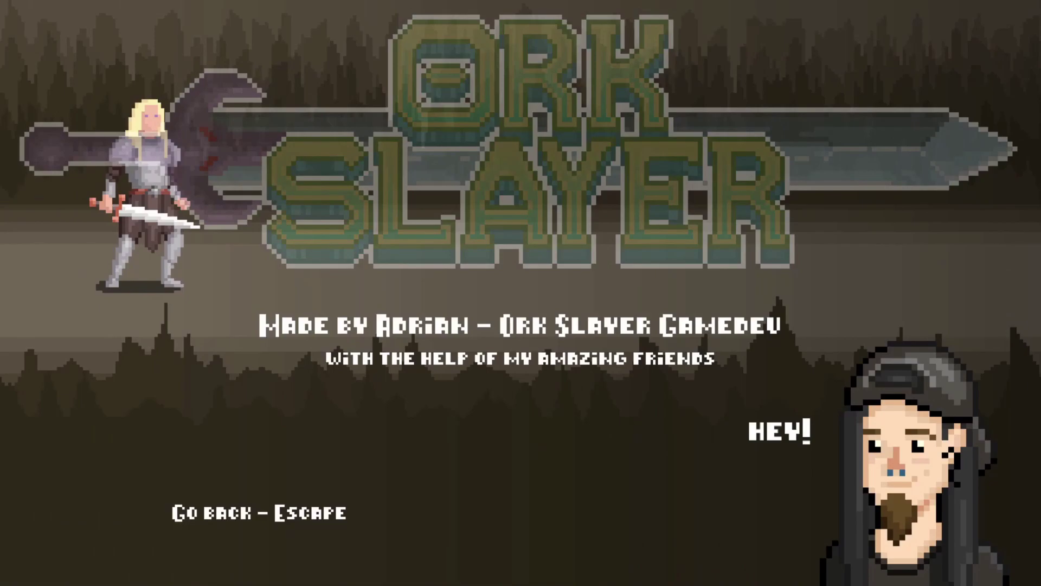
key(Escape)
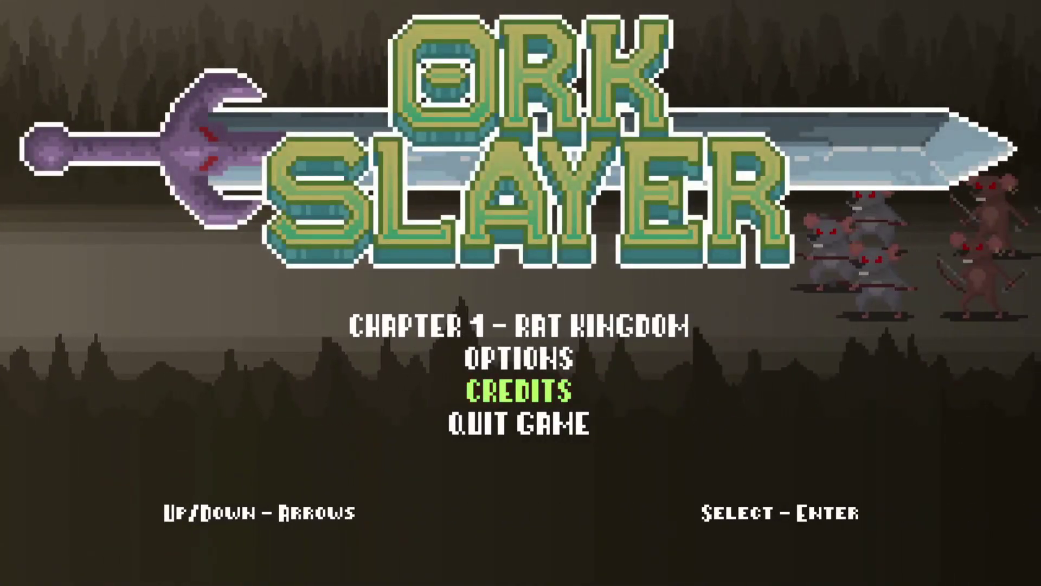